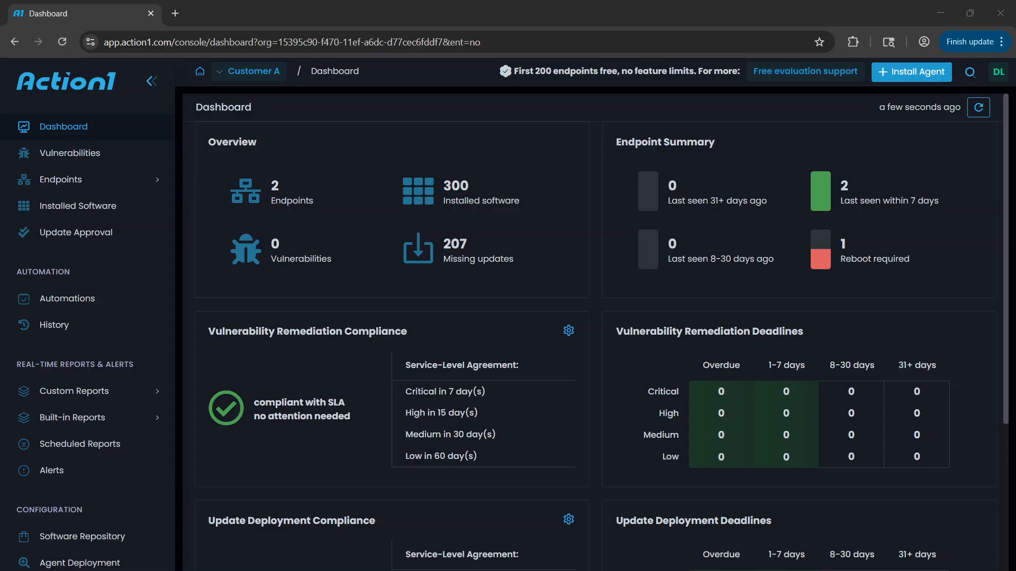
Review the remote installation options for the Linux DEB agent, including interactive, unattended and direct download
left_click(904, 75)
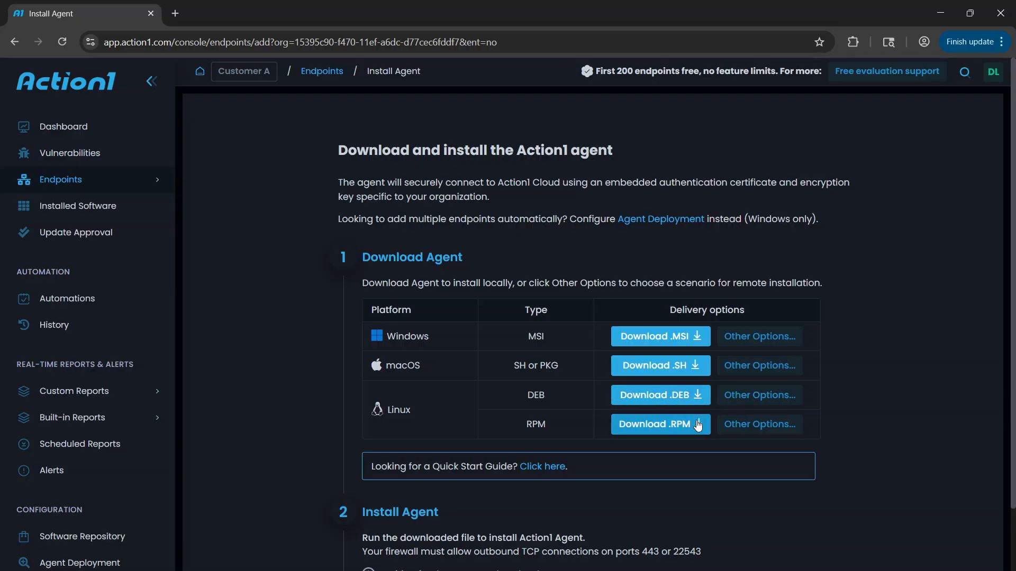
left_click(776, 399)
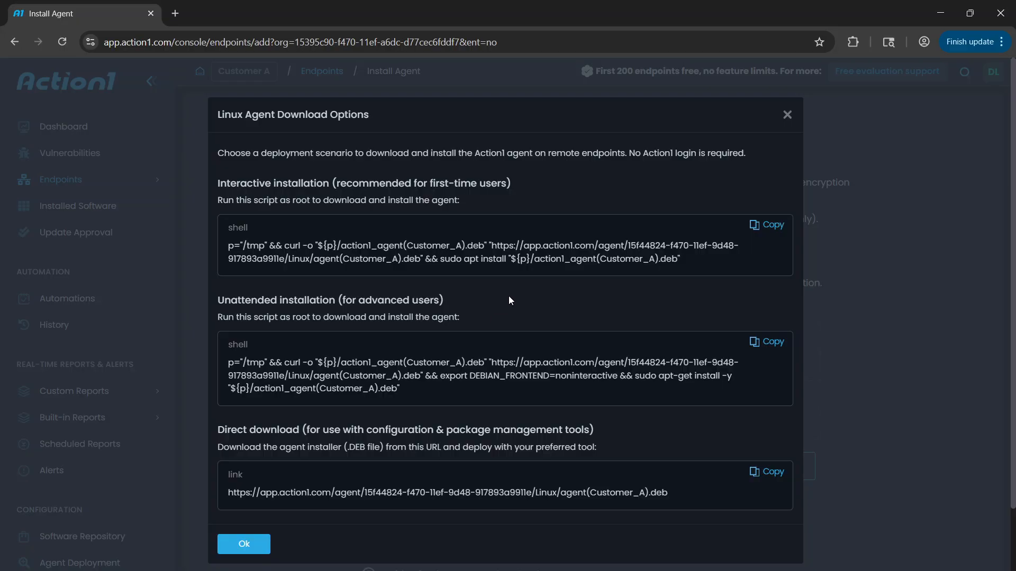
left_click(788, 117)
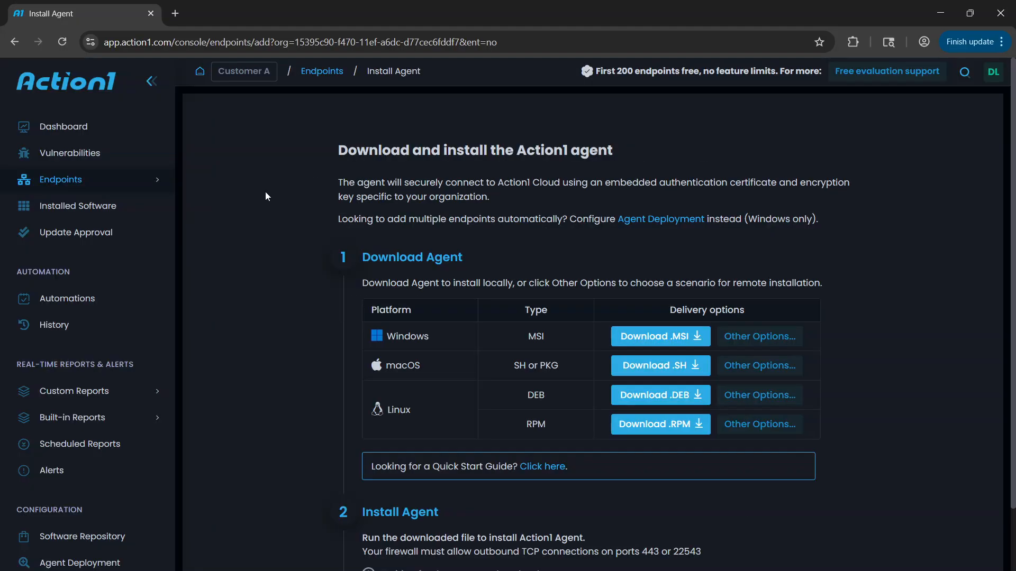
Examine the list of all managed endpoints, including status, reboot, operating system, missing updates and available actions
left_click(87, 182)
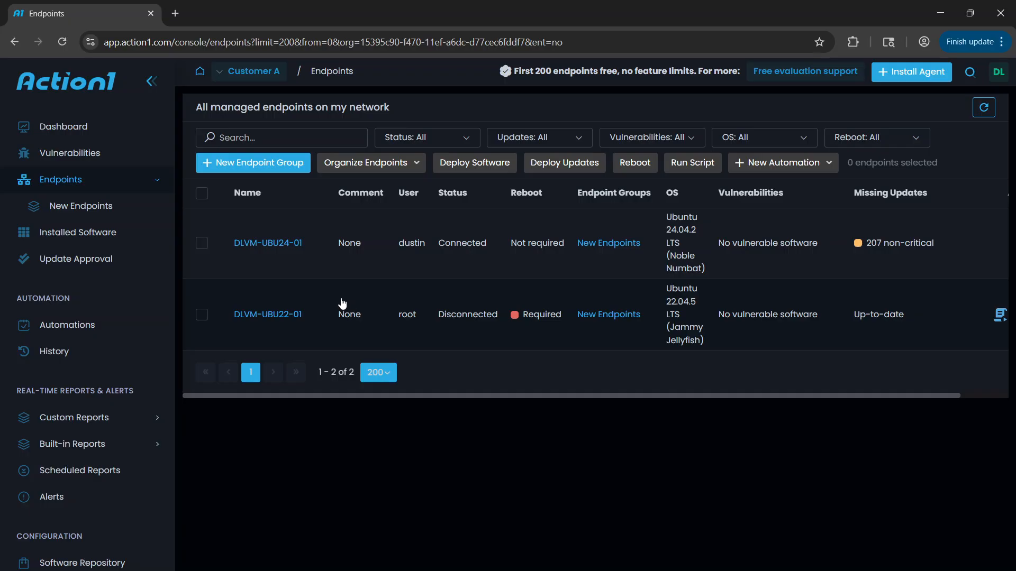
scroll(398, 271, "right", 2)
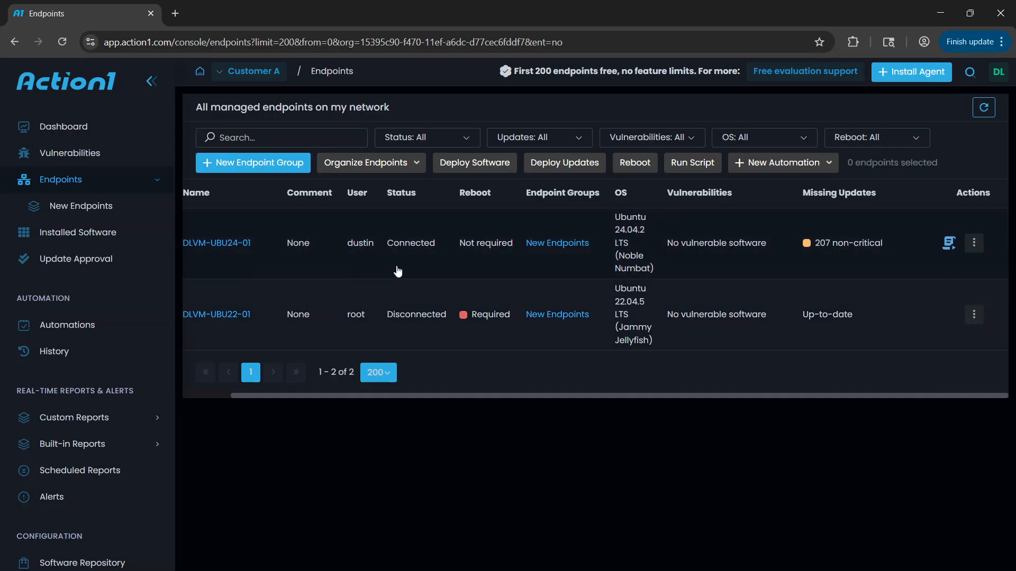
scroll(398, 271, "left", 2)
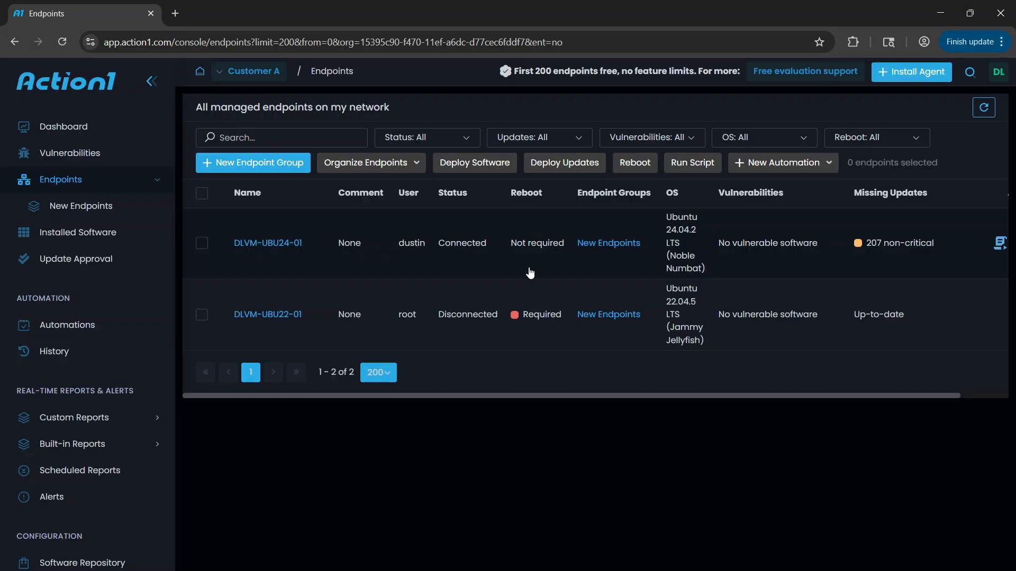
Inspect the general details, installed software and missing updates of endpoint DLVM-UBU24-01
left_click(284, 243)
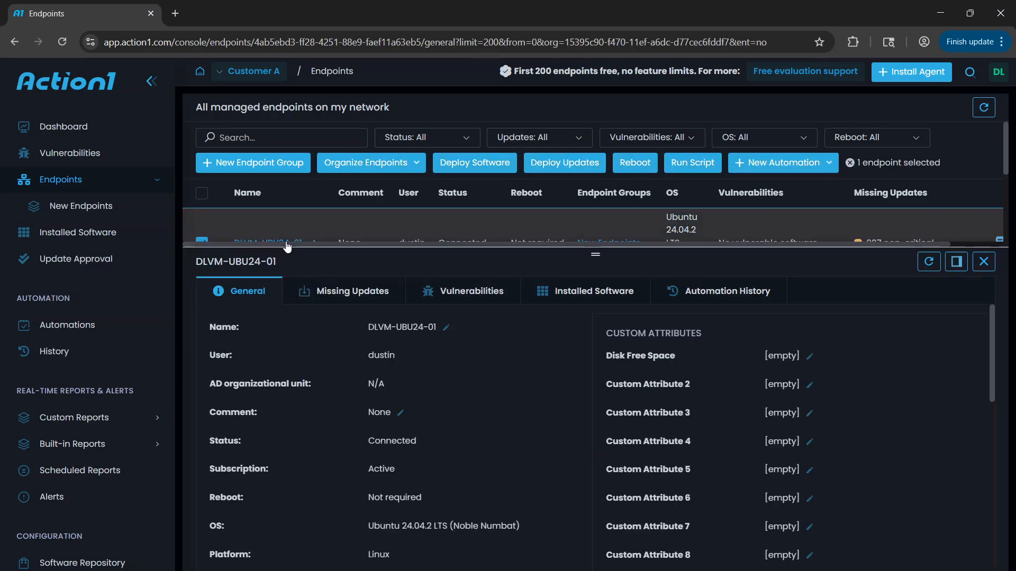
scroll(422, 450, "down", 4)
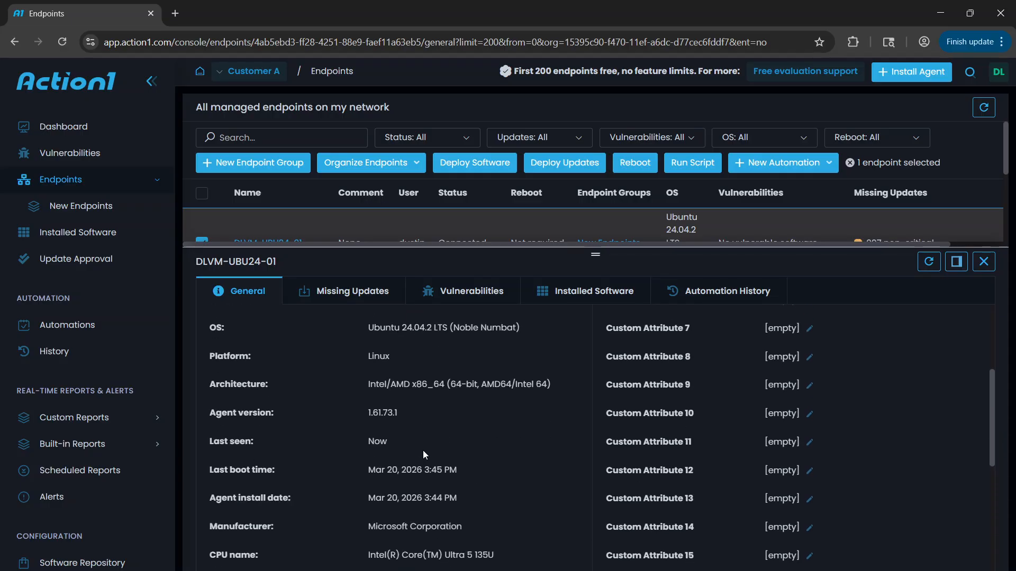
scroll(423, 455, "up", 4)
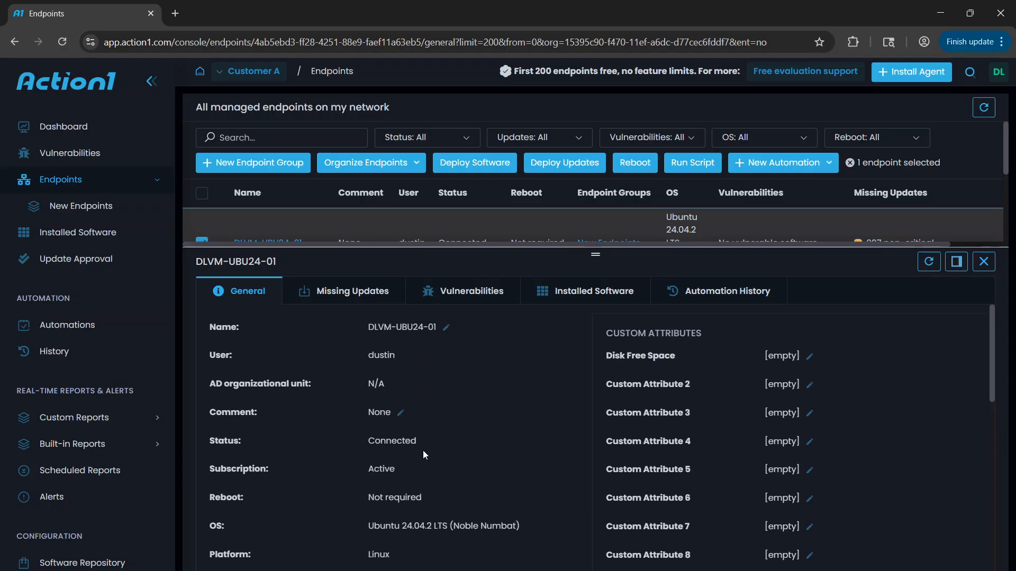
left_click(583, 301)
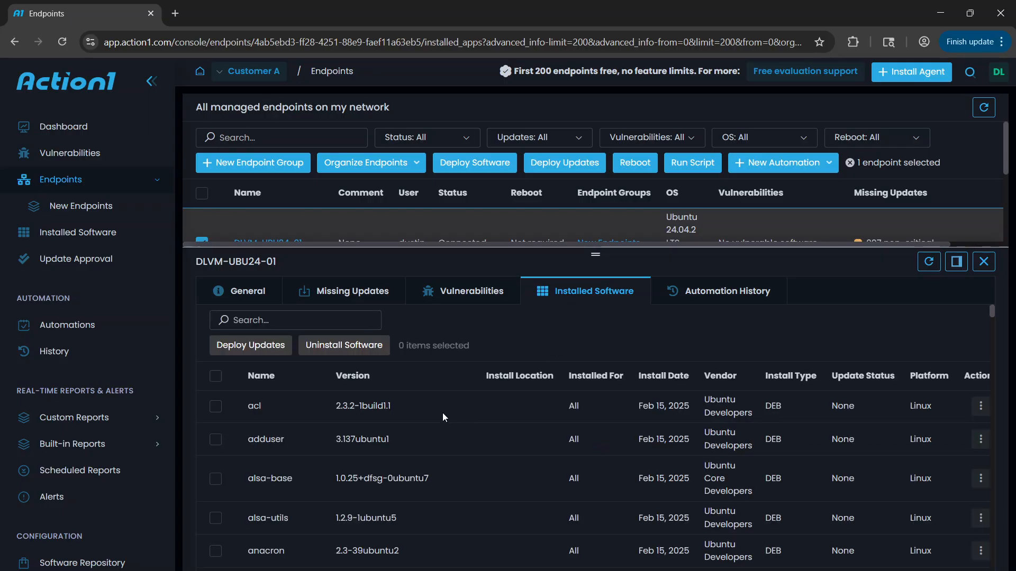
left_click(344, 297)
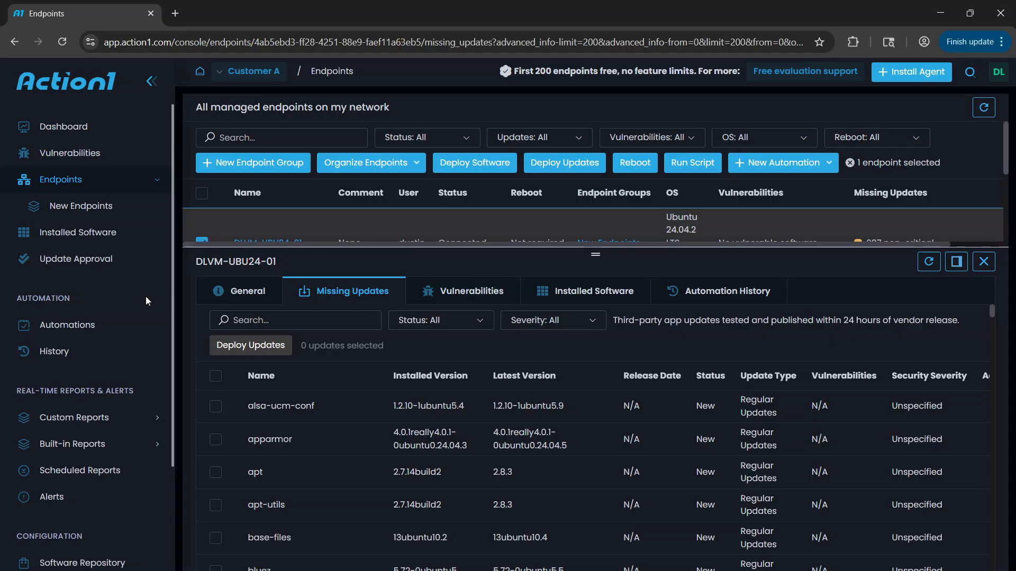
Start a new Deploy Updates automation
left_click(138, 329)
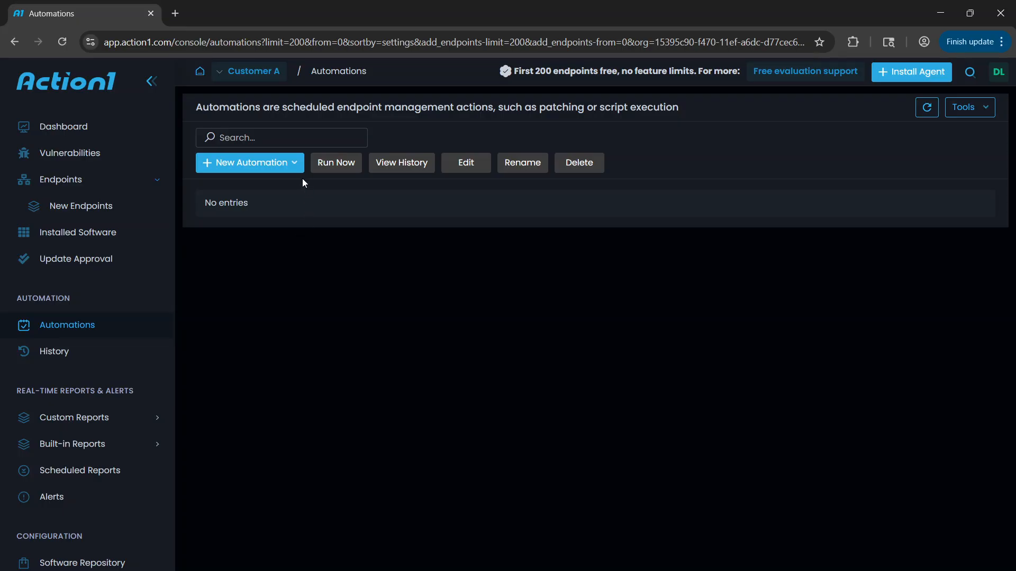
left_click(285, 164)
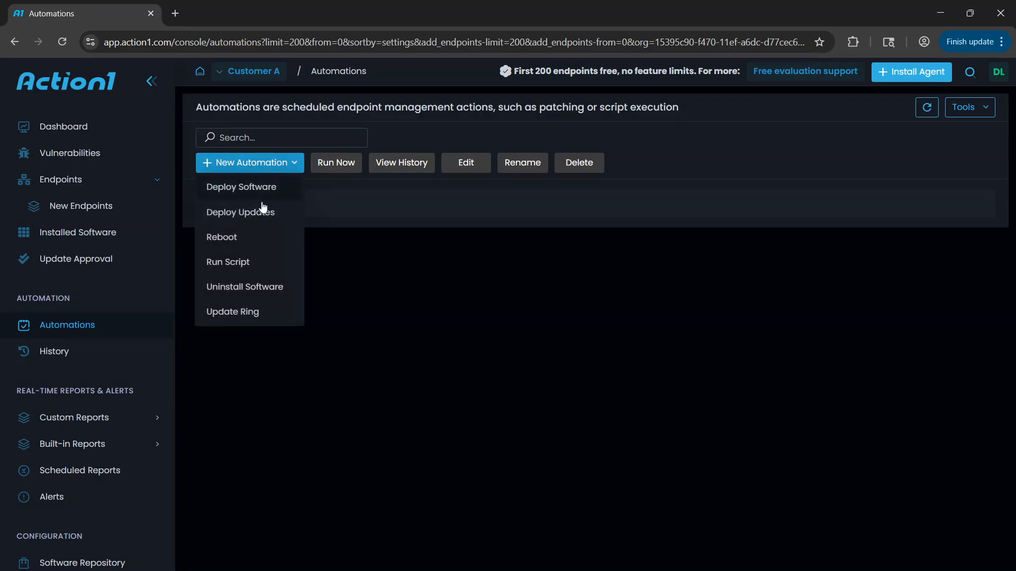
left_click(253, 213)
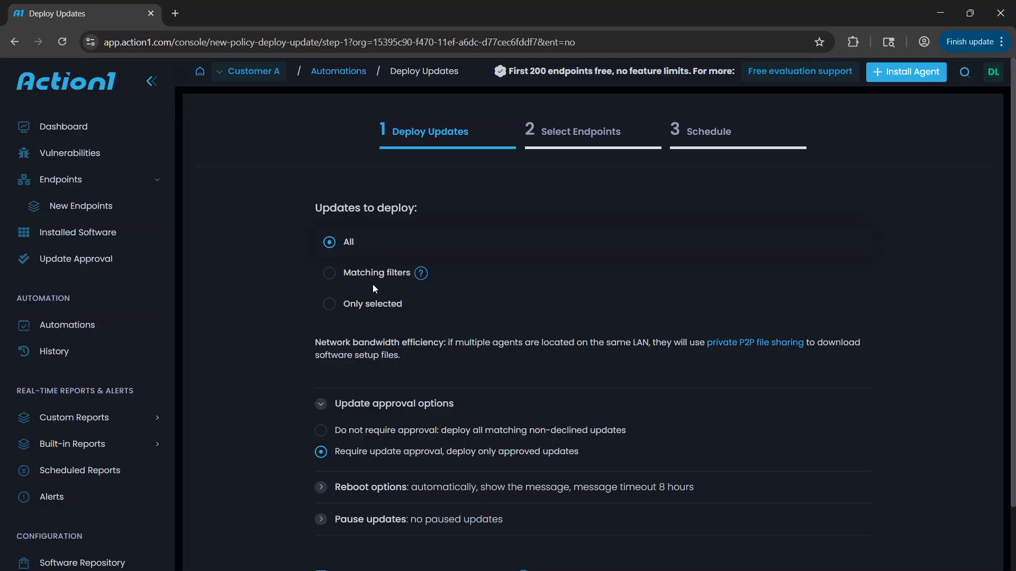
Add the individual endpoint DLVM-UBU24-01 as the target of the Deploy Updates automation
left_click(556, 136)
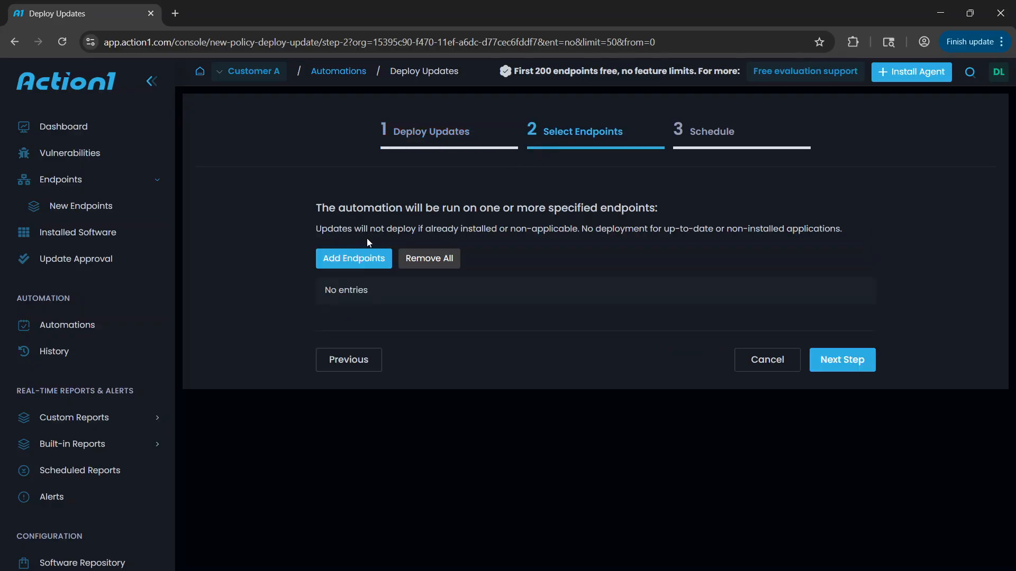
left_click(360, 256)
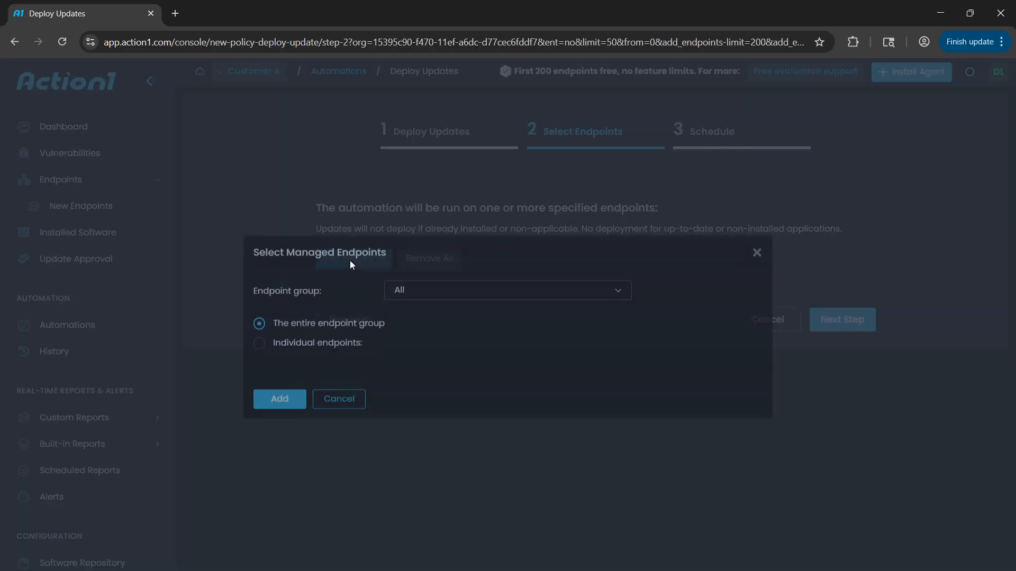
left_click(339, 349)
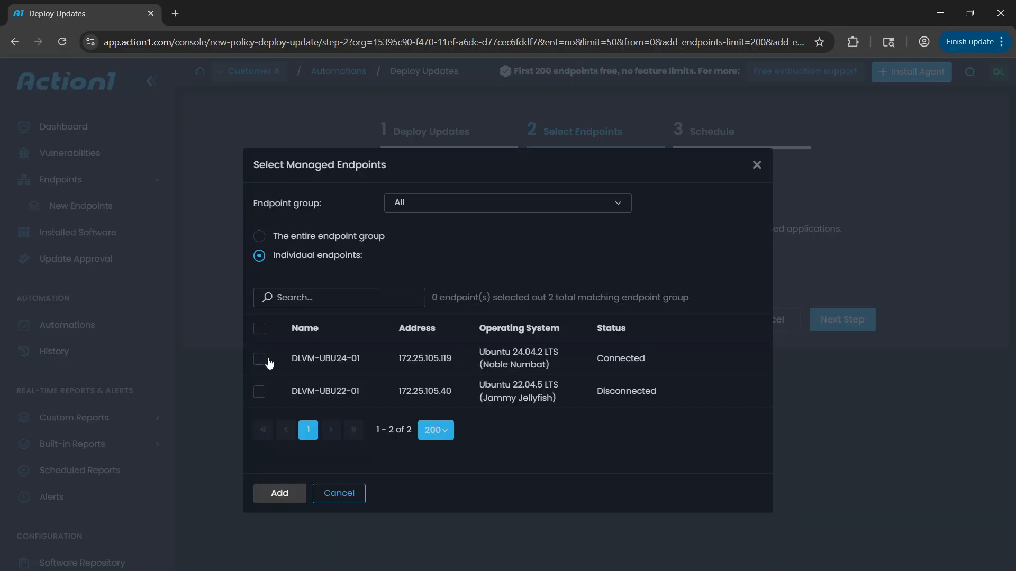
left_click(259, 360)
left_click(276, 494)
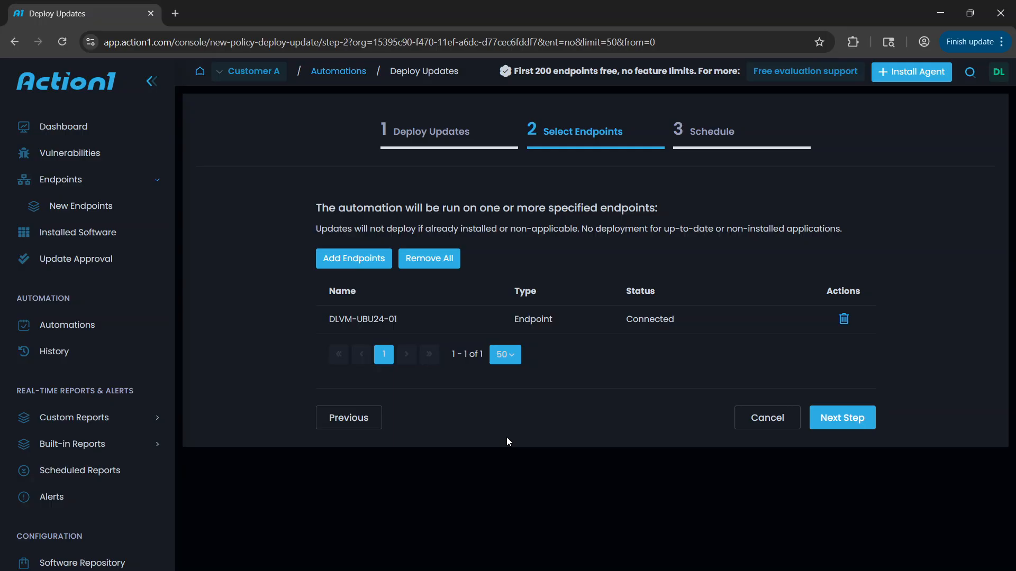
Try the scheduling options of the Deploy Updates automation: run once at a specified time, and weekly
left_click(867, 422)
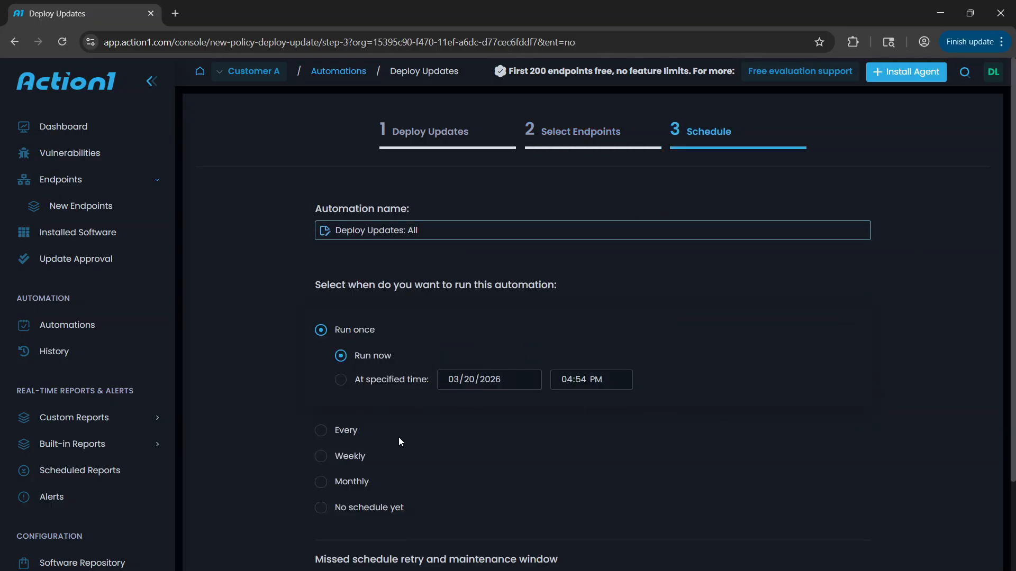
left_click(360, 382)
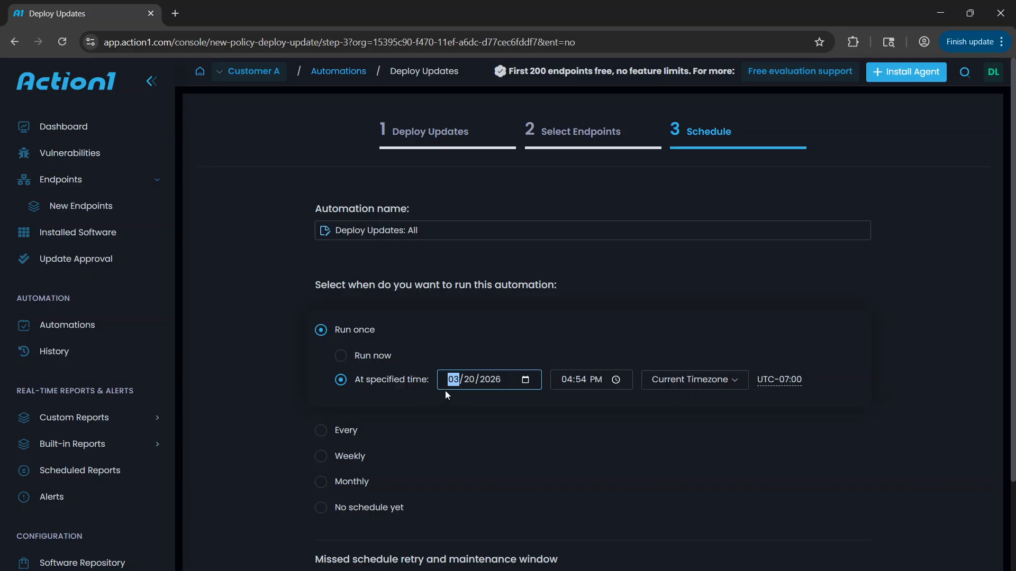
scroll(519, 399, "down", 1)
left_click(348, 391)
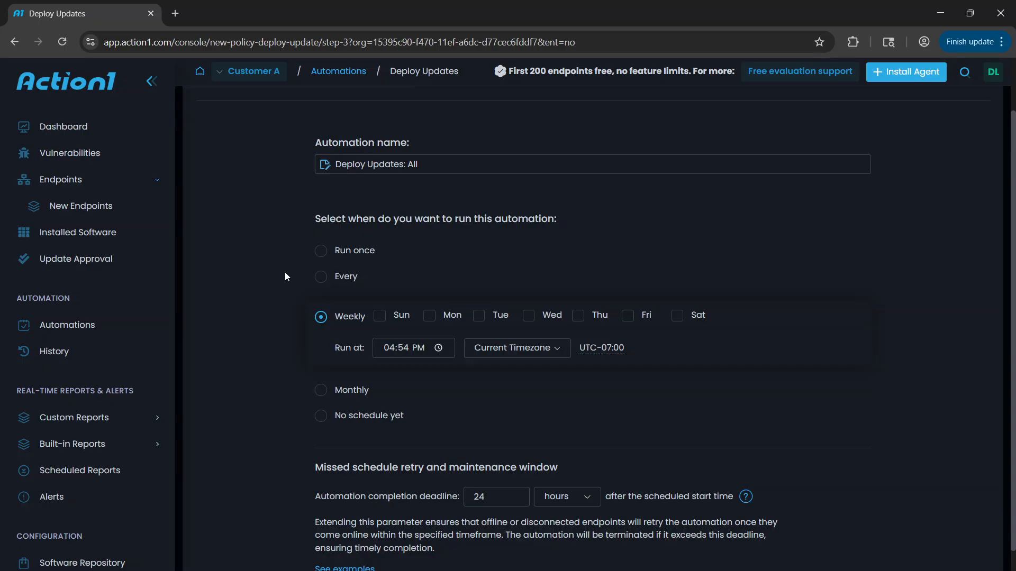
scroll(285, 271, "up", 1)
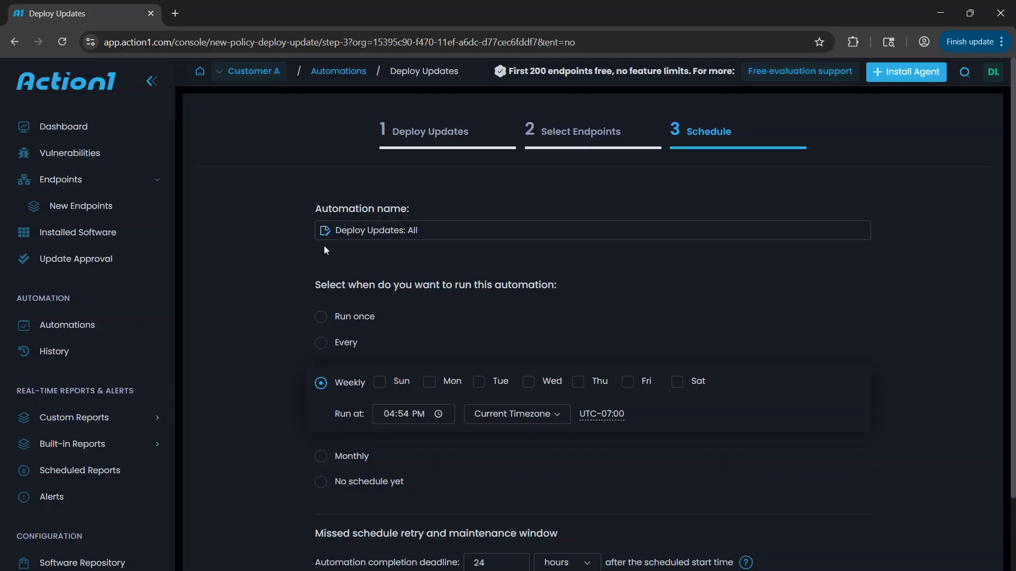
Switch the updates to deploy to Matching filters, try an Update sources filter, and remove it
left_click(435, 144)
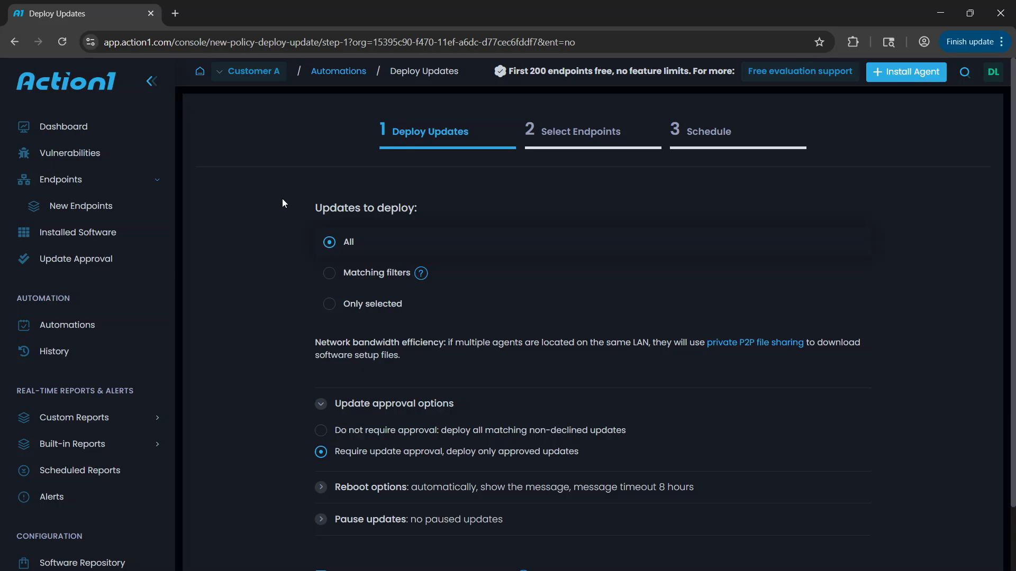
left_click(329, 275)
left_click(368, 345)
left_click(370, 369)
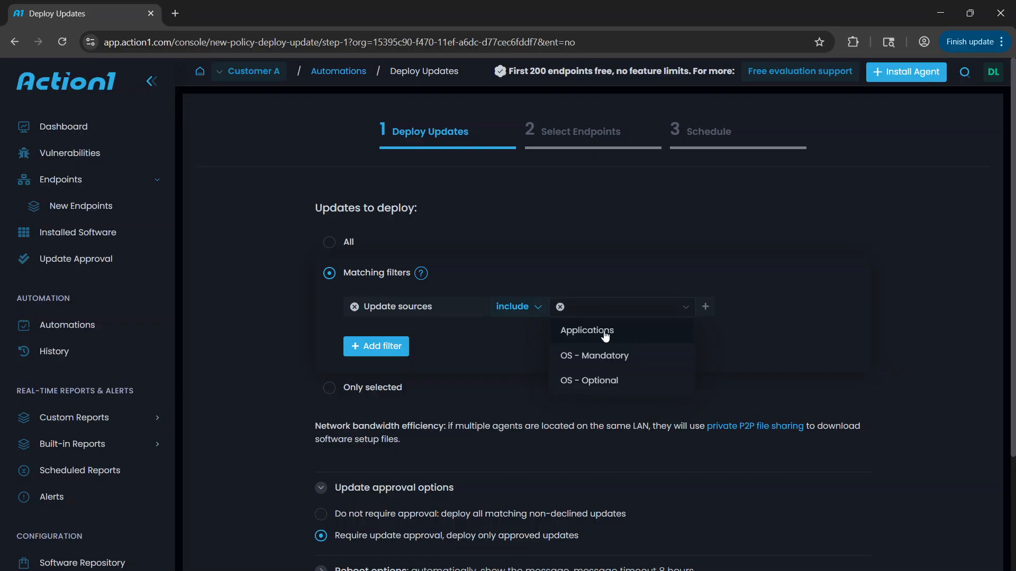
left_click(355, 308)
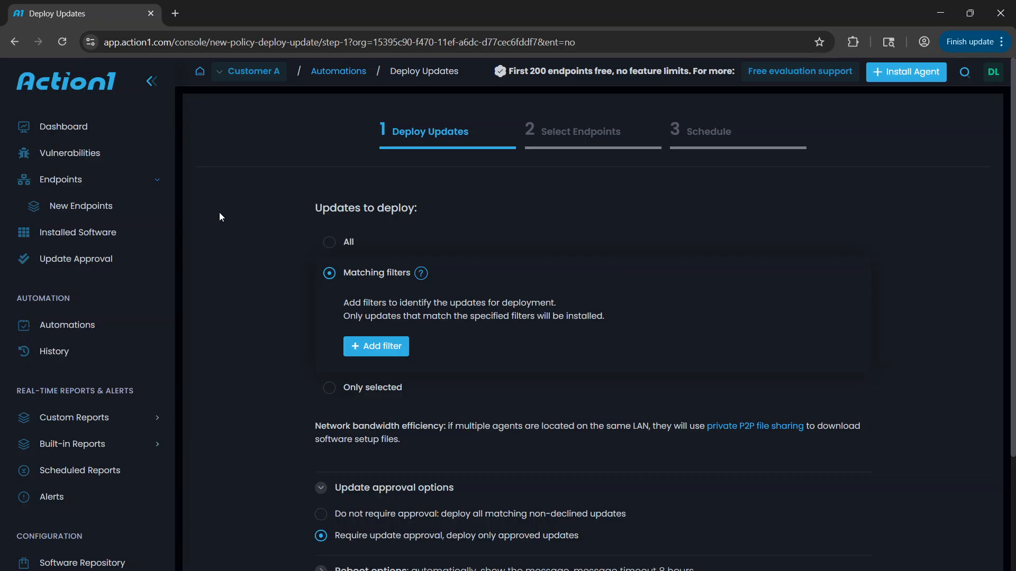
Start a Run Script automation on the new endpoint DLVM-UBU22-01 using the Deploy Linux Package script from the Script Library
left_click(89, 211)
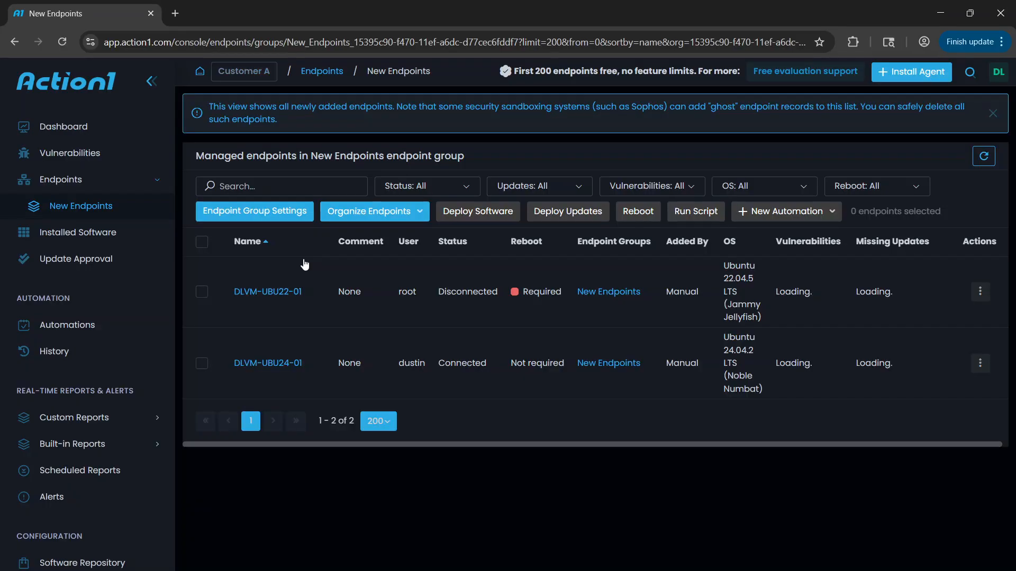
left_click(955, 291)
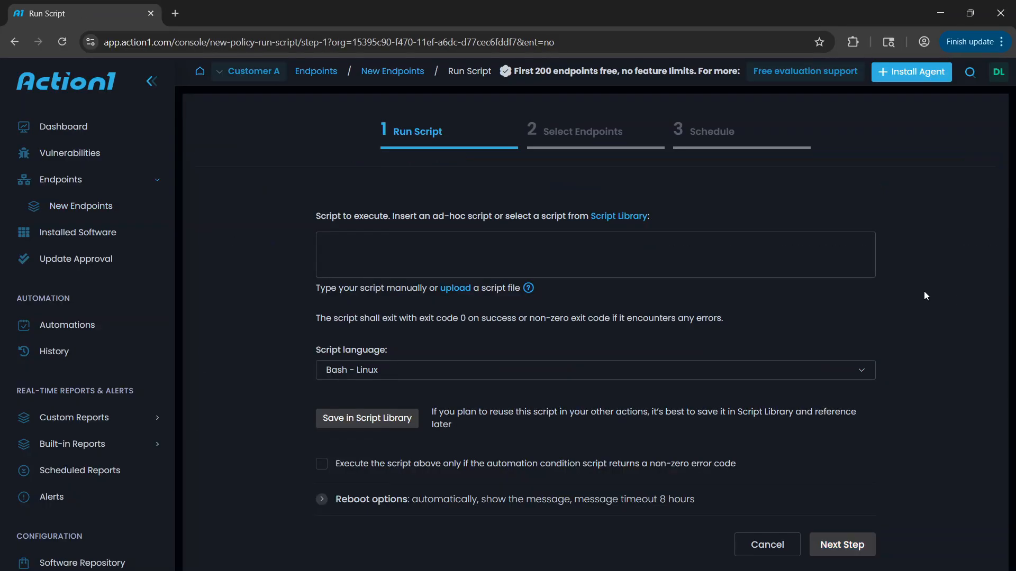
left_click(614, 215)
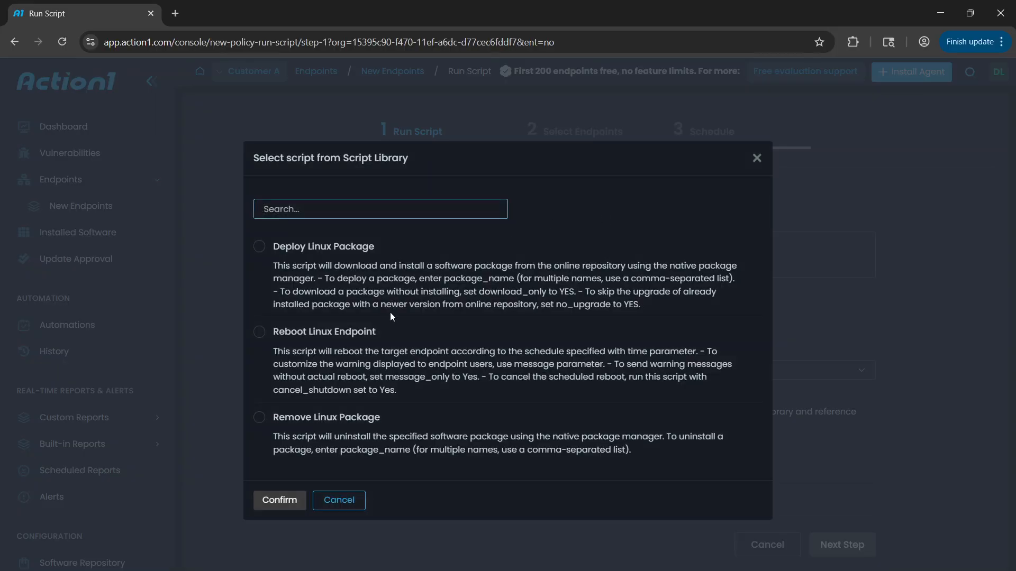
left_click(259, 246)
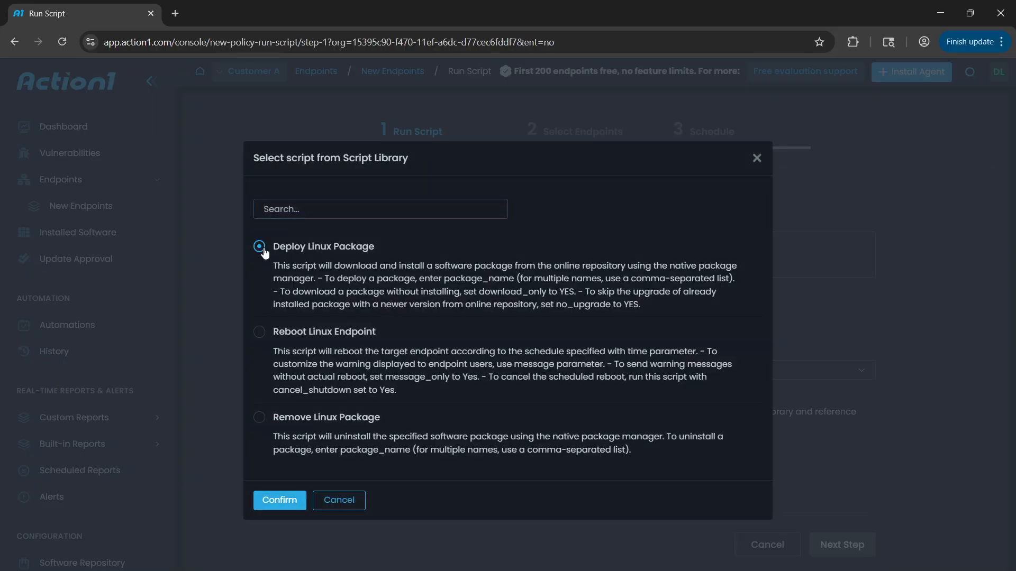
left_click(280, 501)
Set the script's package_name parameter to vlc
left_click(424, 341)
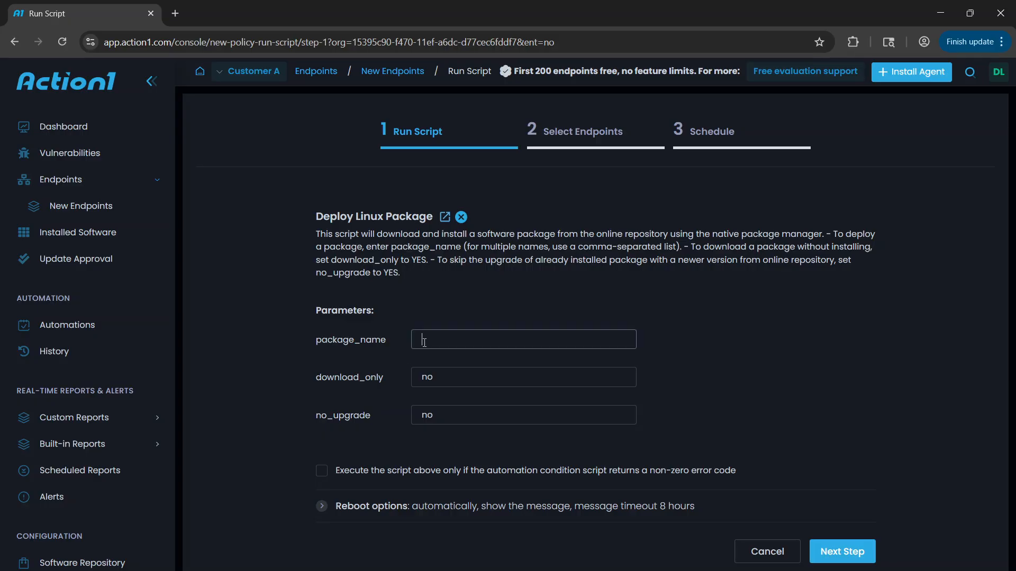
type("vlc")
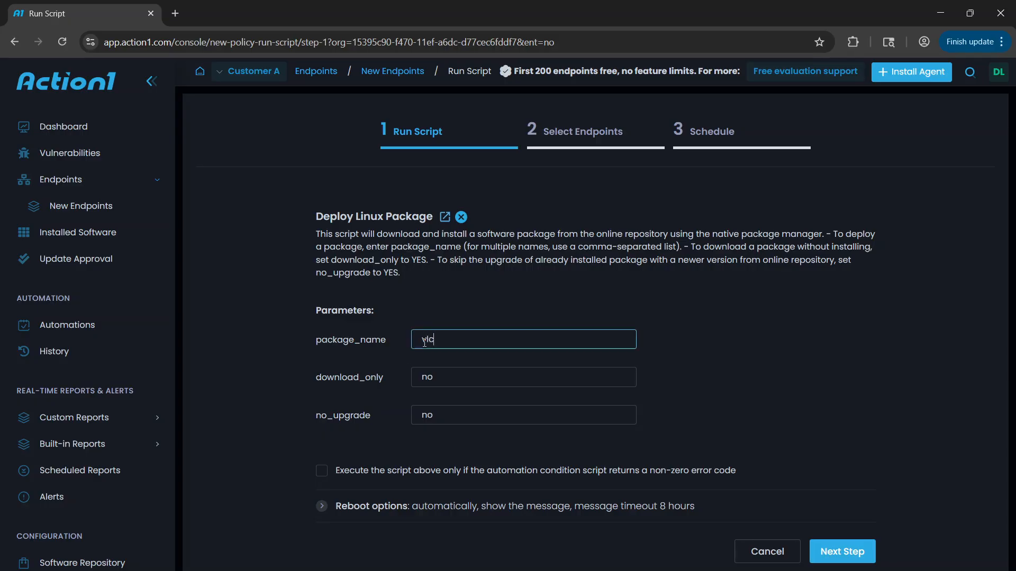
left_click(363, 361)
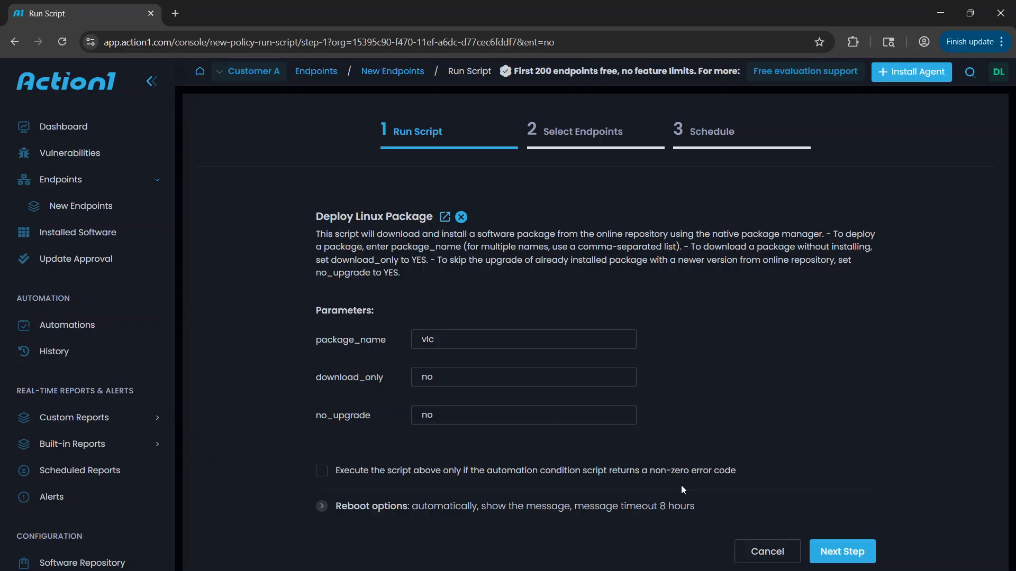
Keep DLVM-UBU22-01 as the target endpoint and proceed to the script automation's schedule and maintenance window settings
left_click(845, 556)
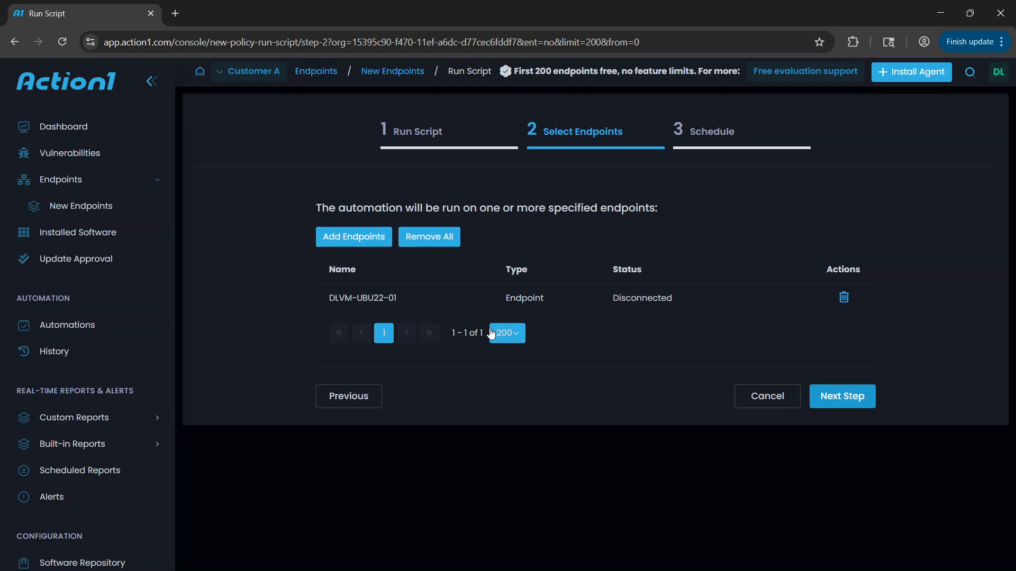
left_click(867, 406)
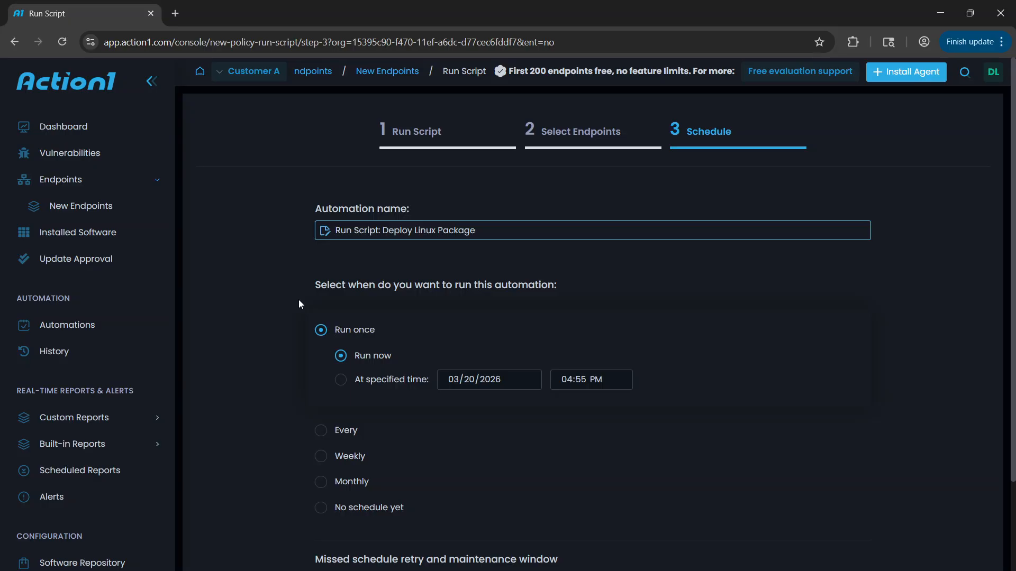
scroll(313, 359, "down", 3)
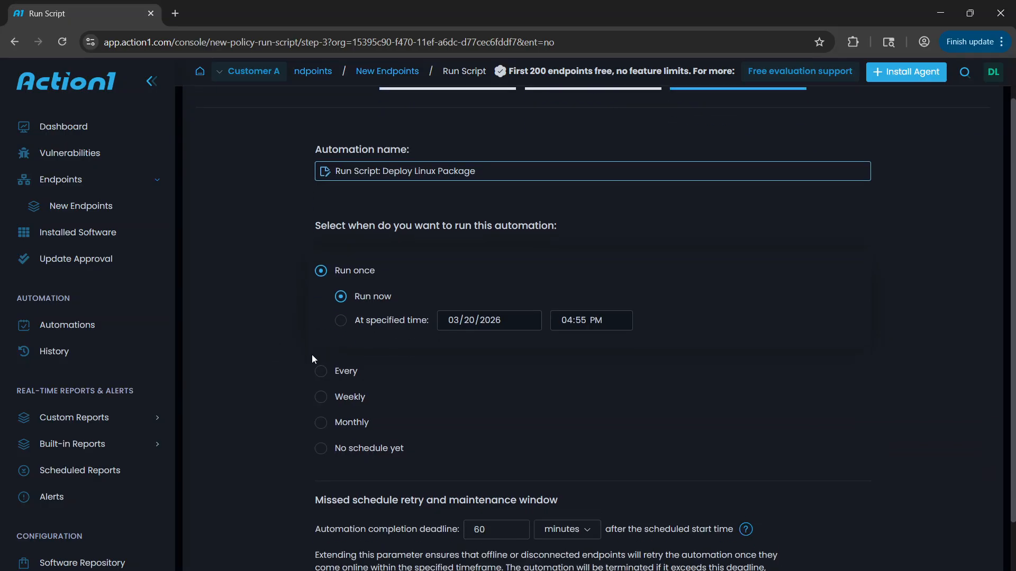